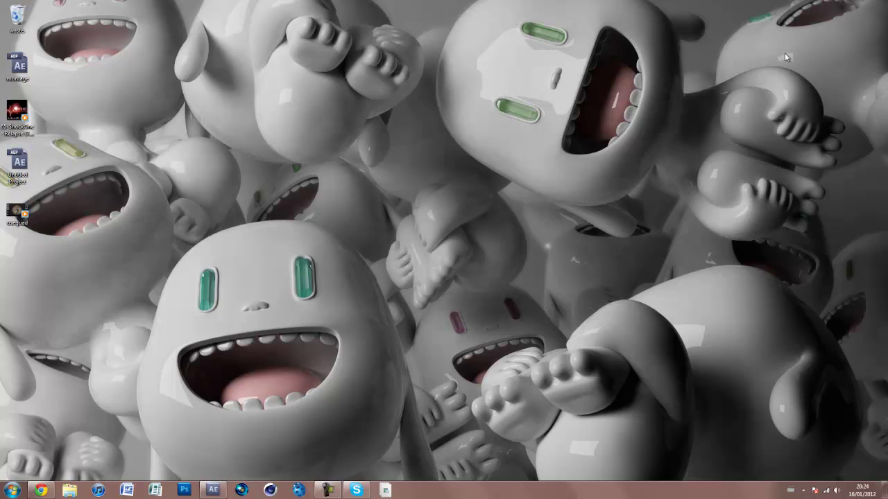
# Restore After Effects, preview the village overlook footage from about 7 seconds, and dismiss the colour-scheme prompt.
pyautogui.click(213, 490)
pyautogui.click(119, 323)
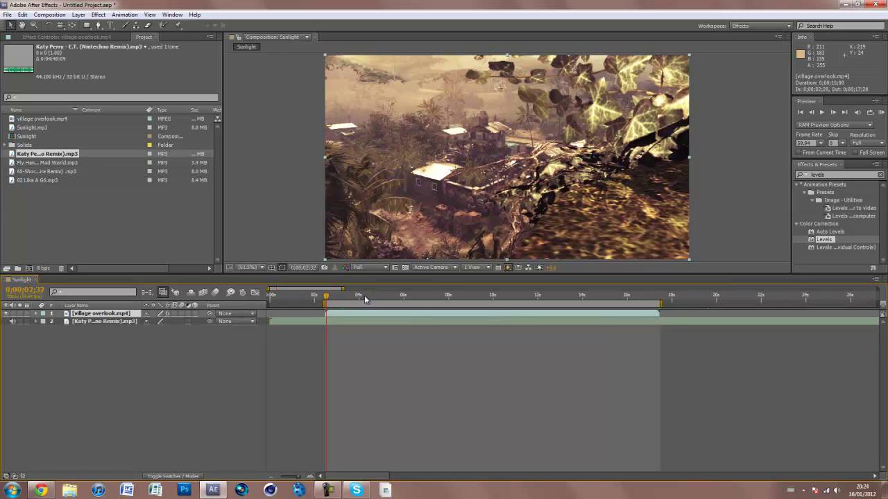
pyautogui.click(439, 302)
pyautogui.press('KP_0')
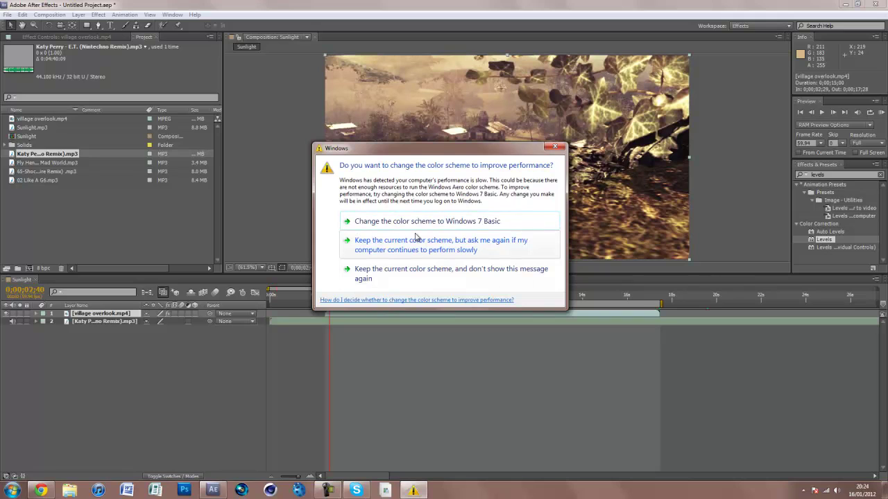
pyautogui.click(555, 149)
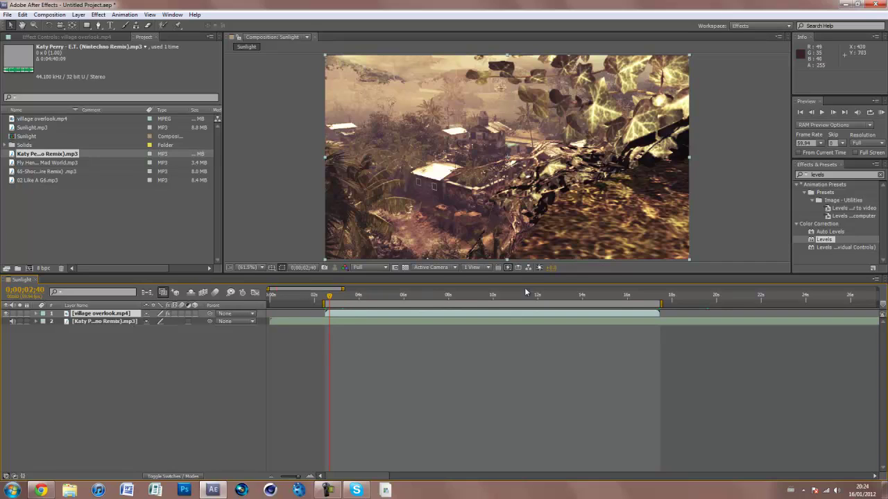
# Find Bass & Treble by searching 'bass', apply it to the Katy Perry track, and set Bass to 23.
pyautogui.click(121, 322)
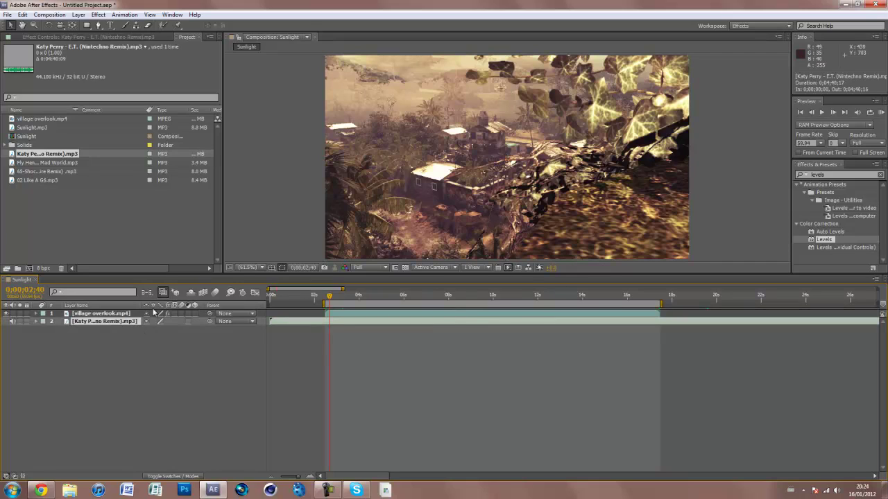
pyautogui.click(826, 174)
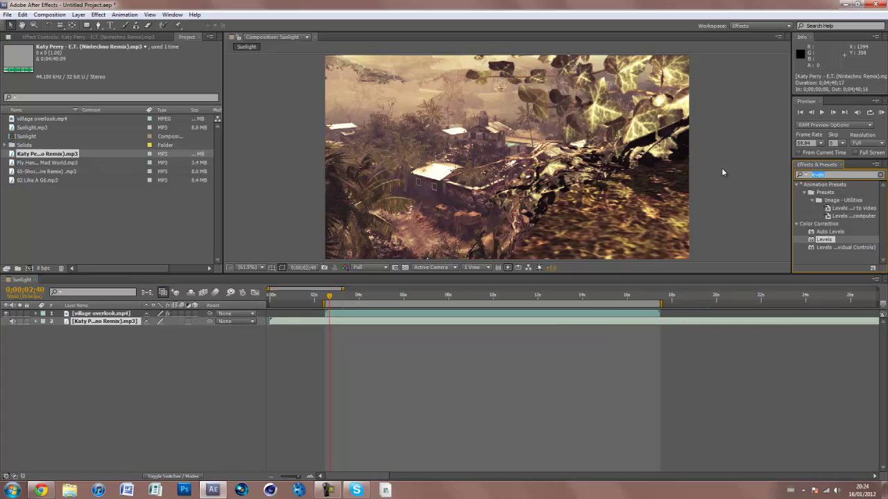
pyautogui.write('bass')
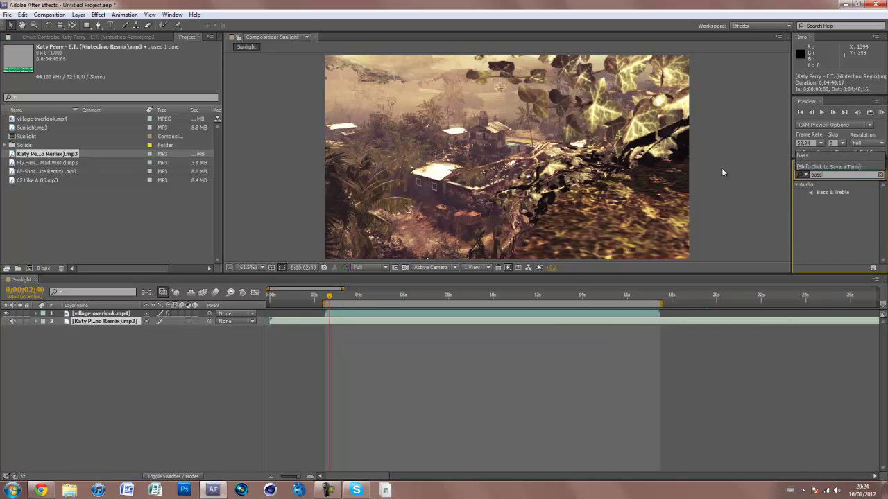
pyautogui.click(814, 193)
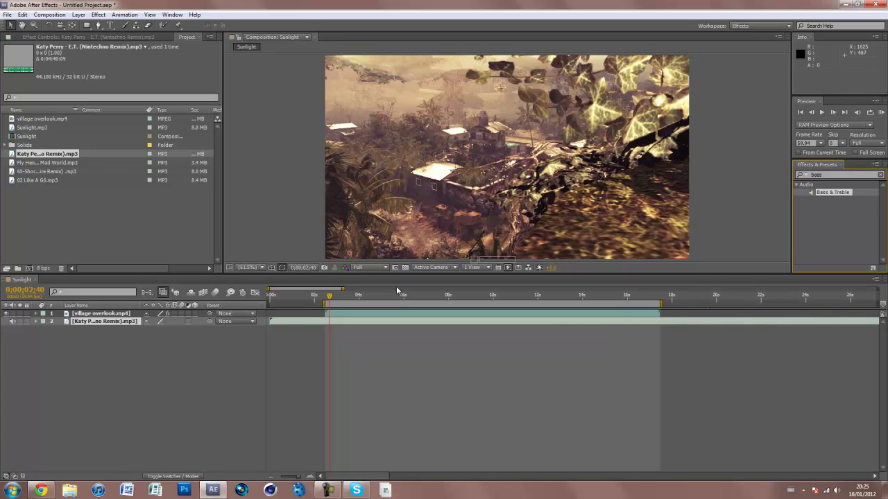
pyautogui.moveTo(397, 286); pyautogui.dragTo(117, 322)
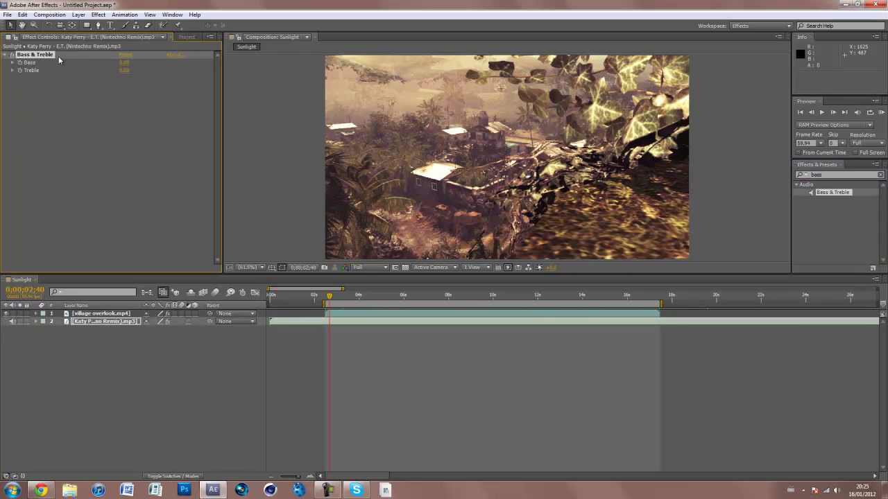
pyautogui.moveTo(124, 62)
pyautogui.mouseDown()
pyautogui.moveTo(137, 63)
pyautogui.moveTo(76, 76)
pyautogui.mouseUp()
pyautogui.click(118, 99)
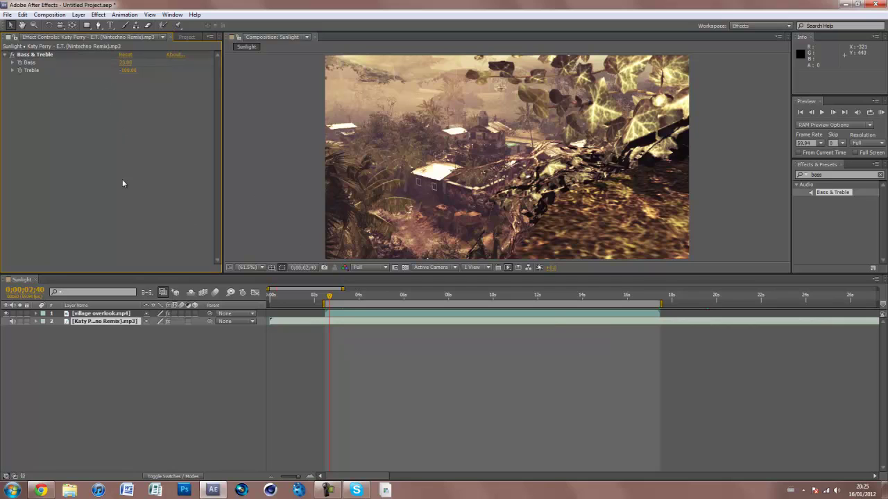
# Convert the music layer's audio to keyframes, creating an Audio Amplitude layer.
pyautogui.rightClick(341, 322)
pyautogui.moveTo(380, 286)
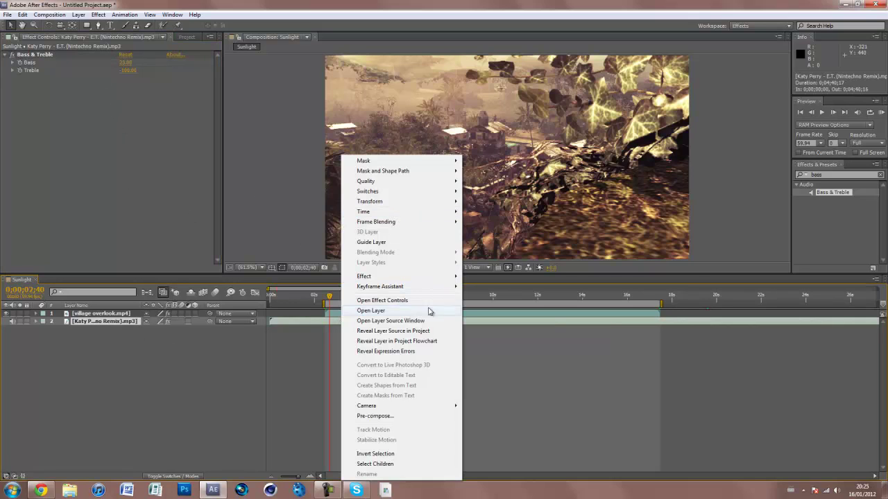
pyautogui.click(485, 286)
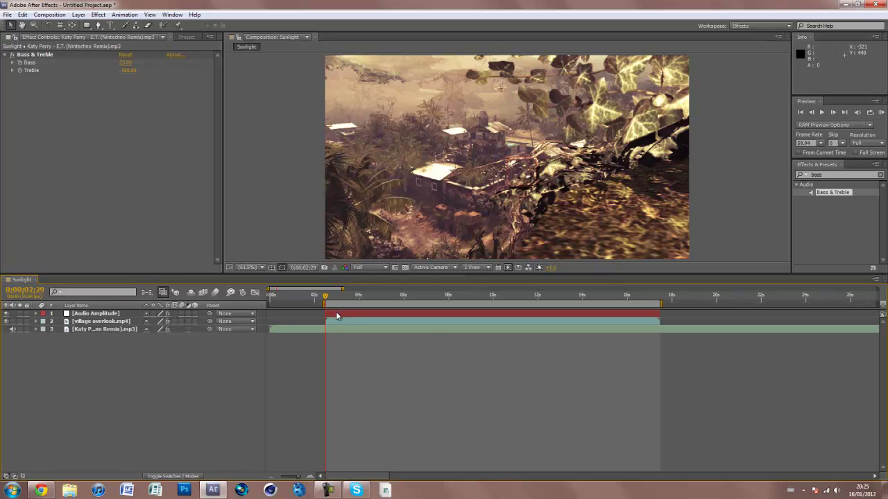
pyautogui.click(117, 314)
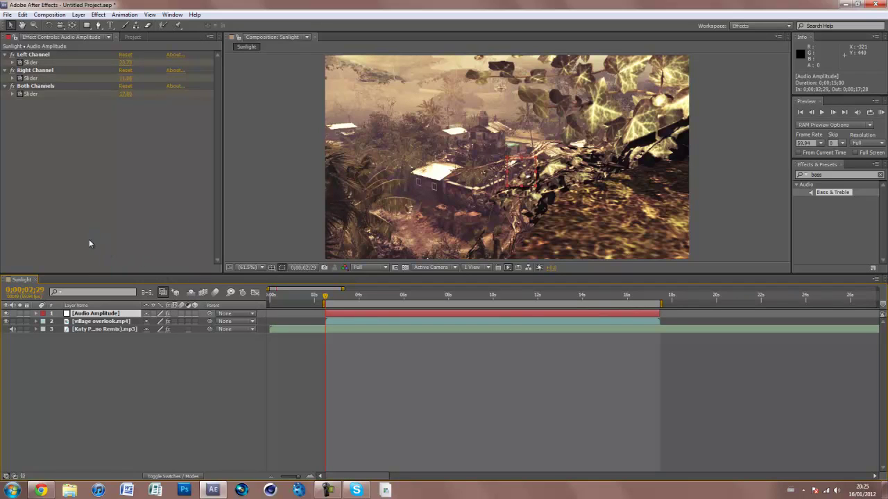
# Delete the Left and Right Channel effects and graph the Both Channels Slider.
pyautogui.press('u')
pyautogui.click(87, 321)
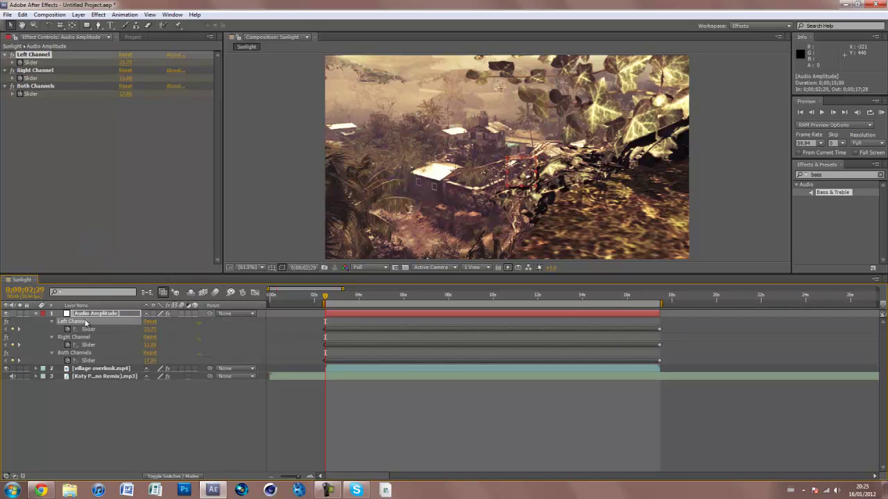
pyautogui.press('Delete')
pyautogui.click(86, 323)
pyautogui.press('Delete')
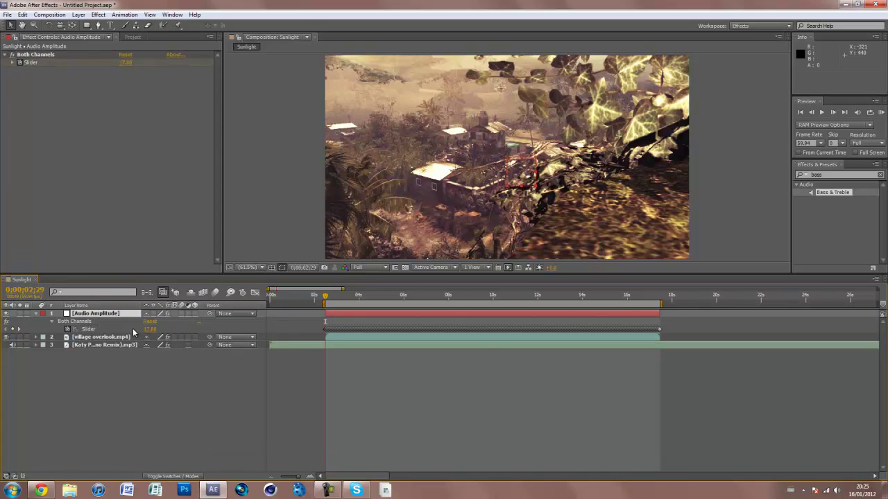
pyautogui.click(86, 330)
pyautogui.click(253, 293)
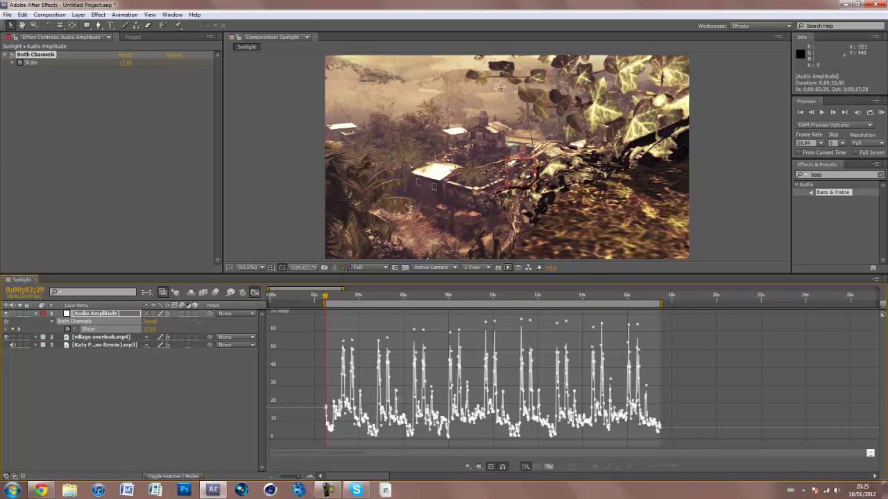
# Replace the Slider's default expression with linear(value,35,50,100,110).
pyautogui.keyDown('alt'); pyautogui.click(67, 329); pyautogui.keyUp('alt')
pyautogui.click(331, 452)
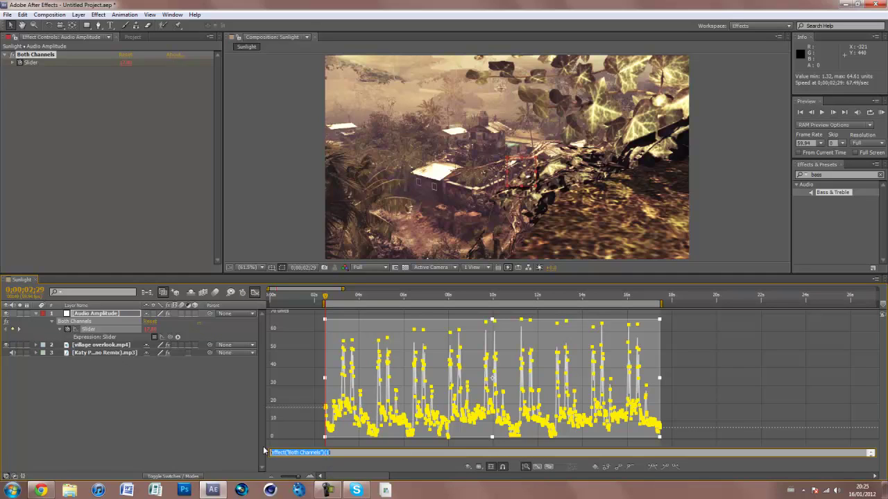
pyautogui.press('BackSpace')
pyautogui.write('line')
pyautogui.write('ar(val')
pyautogui.write('ue,35,50,100,110')
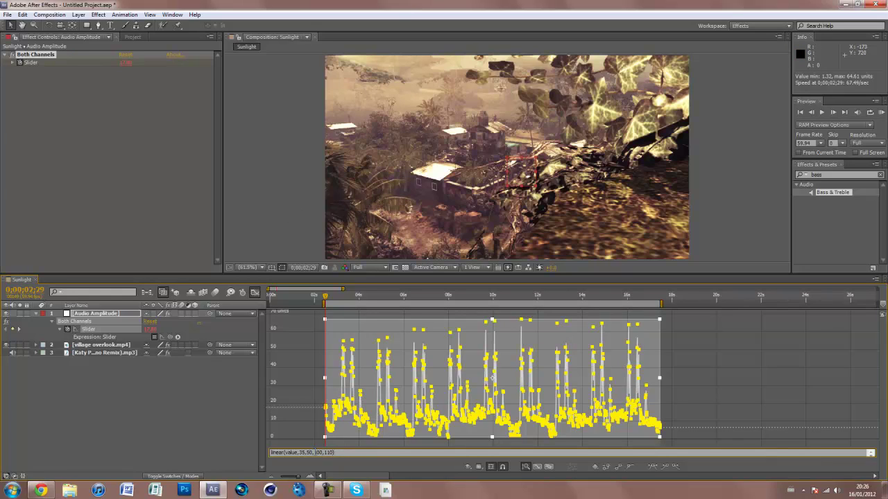
pyautogui.write('1')
pyautogui.doubleClick(317, 452)
pyautogui.click(322, 443)
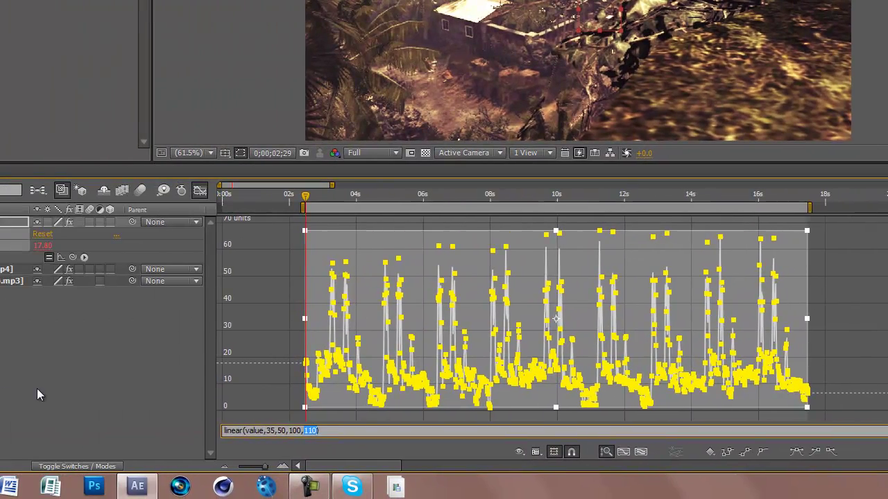
# Pick-whip the village overlook.mp4 Scale expression to the Audio Amplitude Both Channels Slider.
pyautogui.click(242, 330)
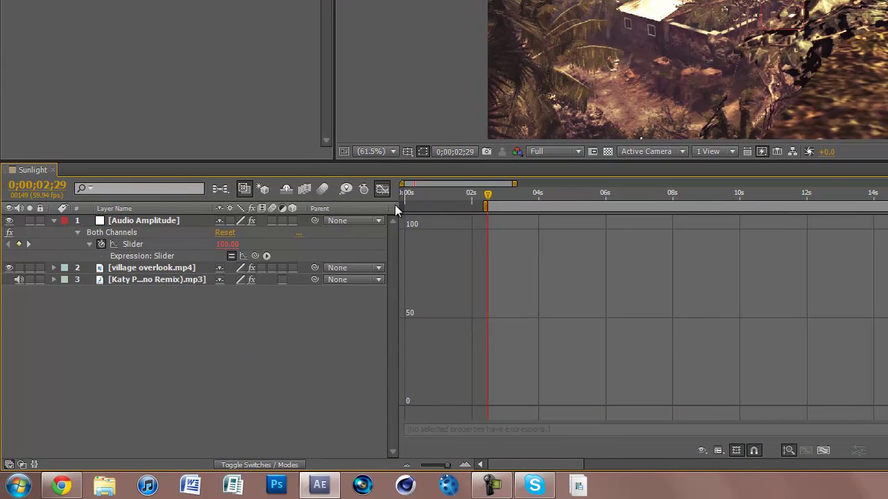
pyautogui.click(382, 191)
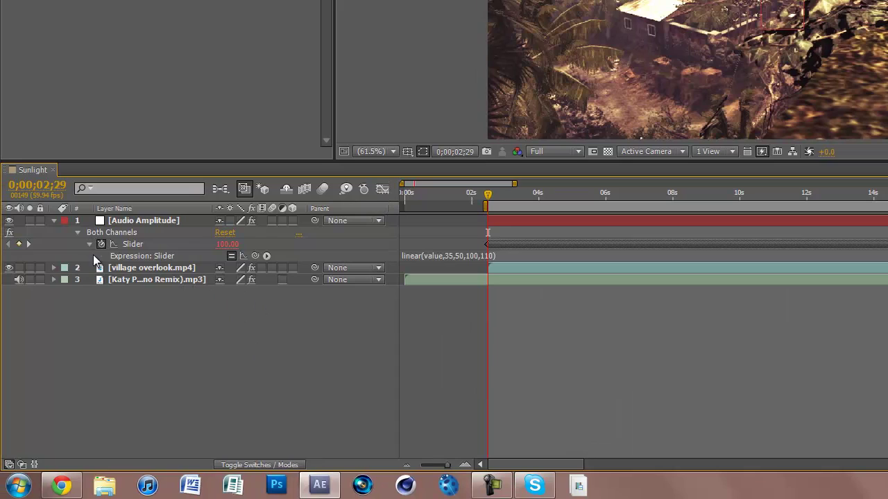
pyautogui.click(131, 269)
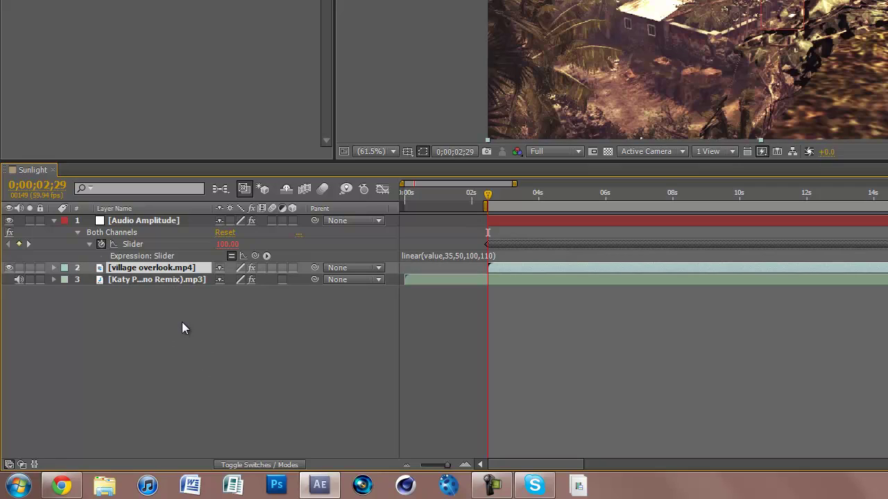
pyautogui.press('s')
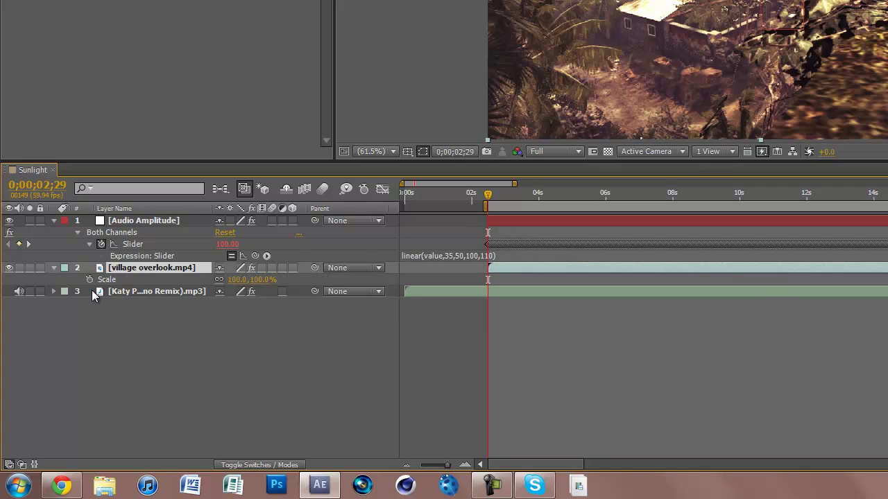
pyautogui.keyDown('alt'); pyautogui.click(89, 281); pyautogui.keyUp('alt')
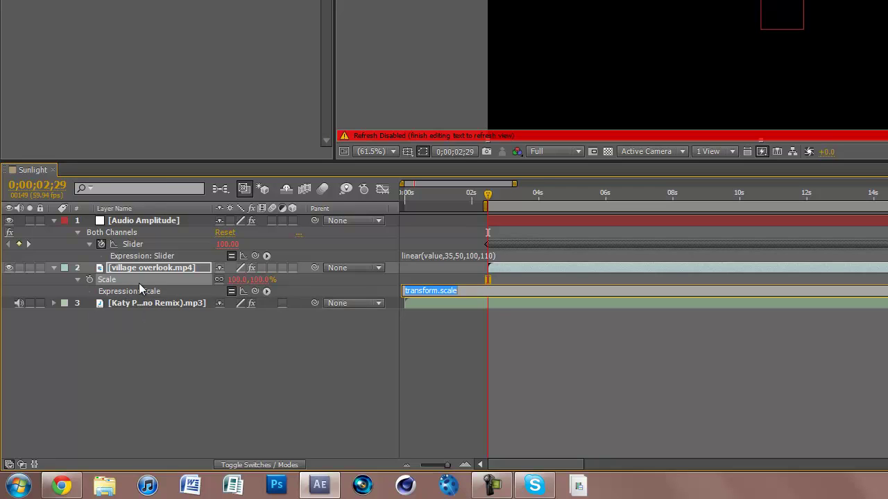
pyautogui.moveTo(254, 291); pyautogui.dragTo(134, 245)
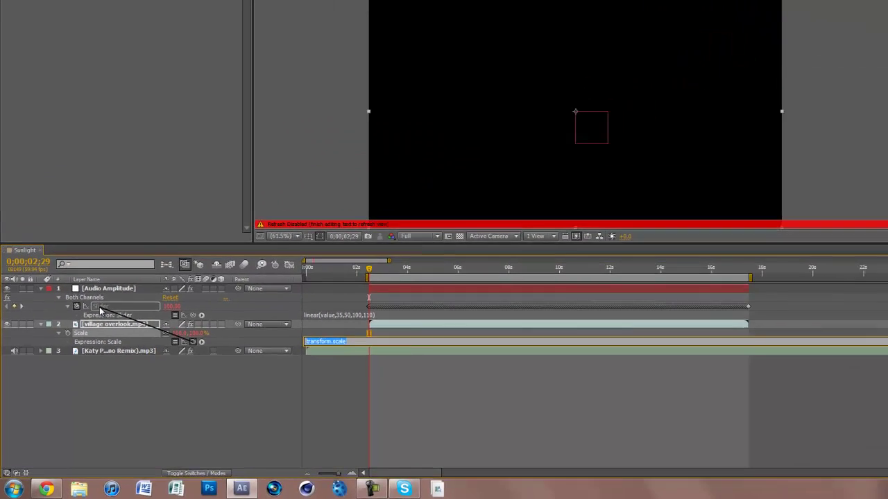
pyautogui.moveTo(101, 310); pyautogui.dragTo(101, 308)
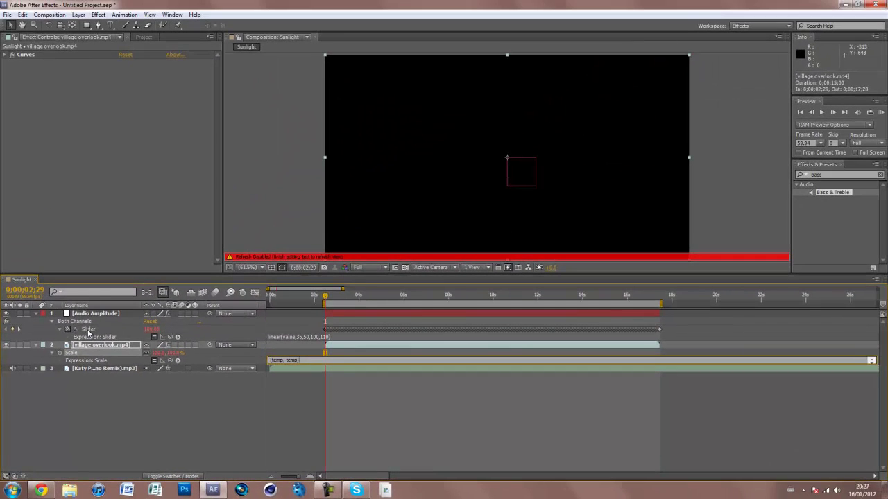
# Commit the Scale expression and scrub to a later frame to check the scaling.
pyautogui.click(170, 440)
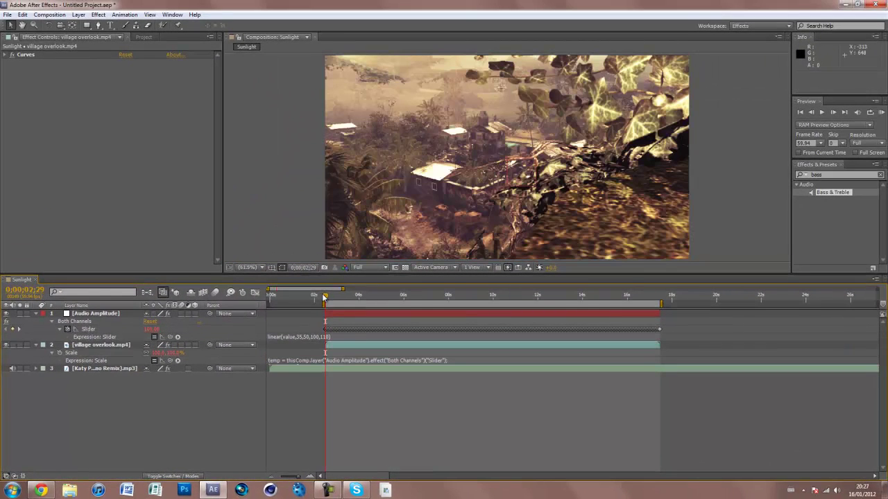
pyautogui.click(327, 299)
pyautogui.moveTo(327, 299)
pyautogui.mouseDown()
pyautogui.moveTo(440, 310)
pyautogui.moveTo(323, 303)
pyautogui.mouseUp()
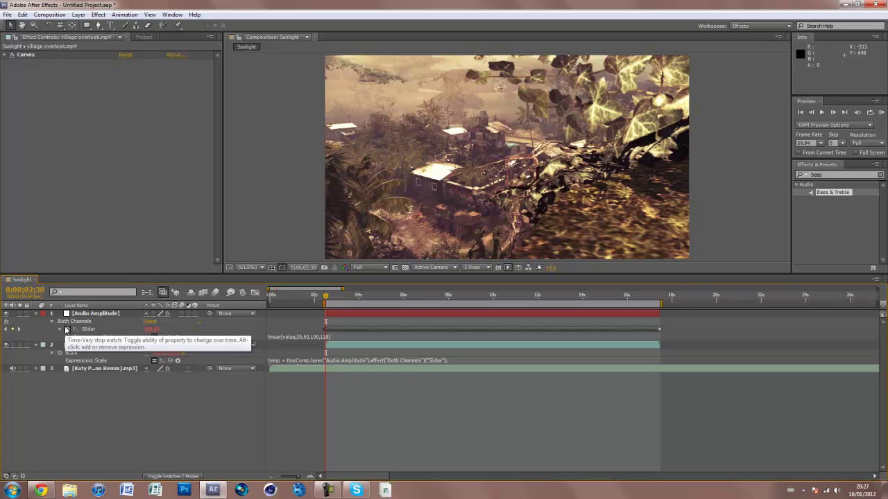
# Delete the Bass & Treble effect from the Katy Perry music layer.
pyautogui.click(99, 370)
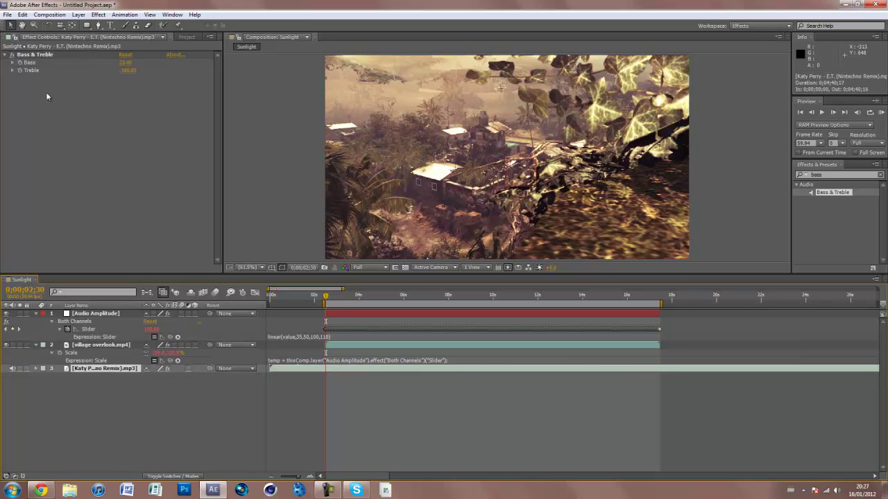
pyautogui.click(34, 54)
pyautogui.press('Delete')
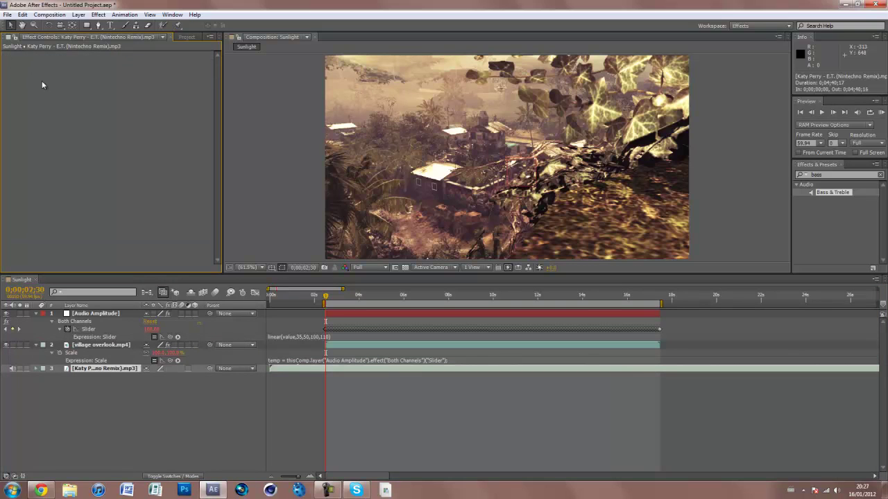
# Move the time indicator to about 6 seconds, then minimise After Effects.
pyautogui.moveTo(325, 297)
pyautogui.mouseDown()
pyautogui.moveTo(426, 302)
pyautogui.moveTo(491, 286)
pyautogui.moveTo(369, 296)
pyautogui.mouseUp()
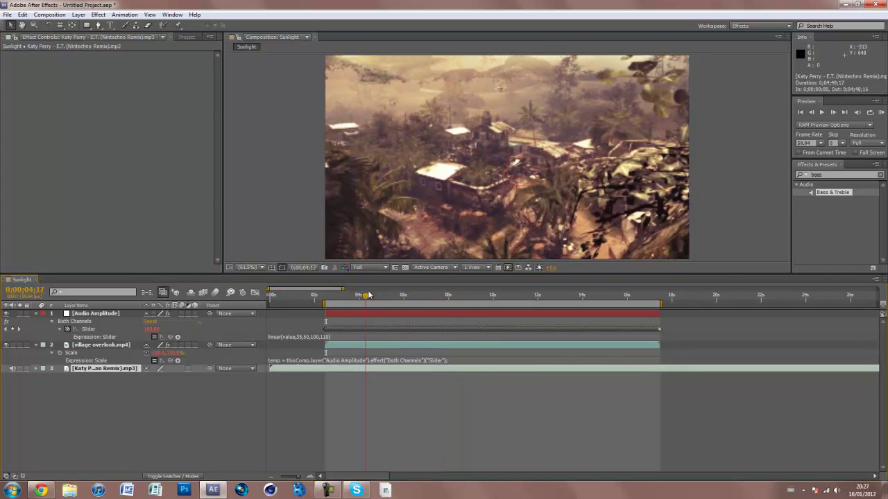
pyautogui.click(850, 5)
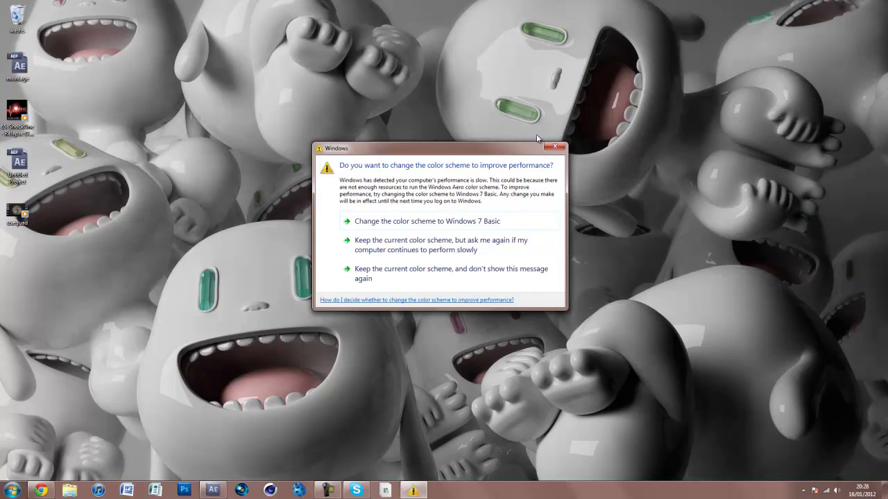
# Close the Windows colour-scheme performance prompt.
pyautogui.click(556, 147)
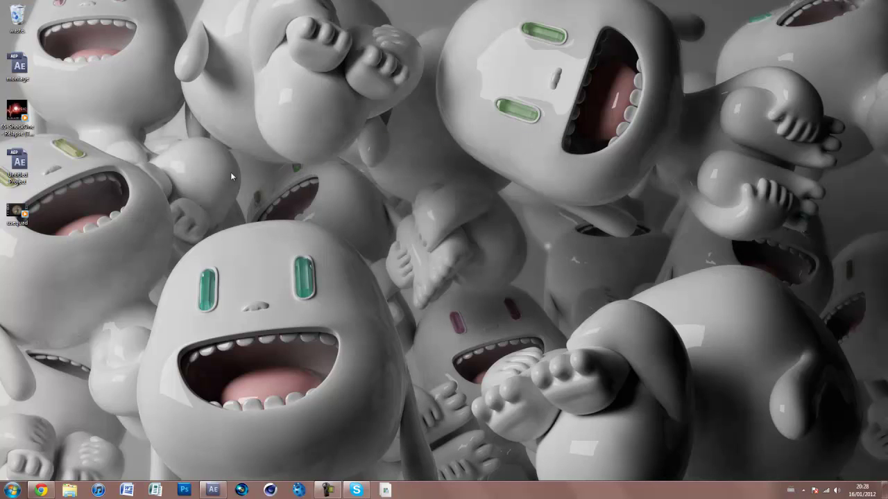